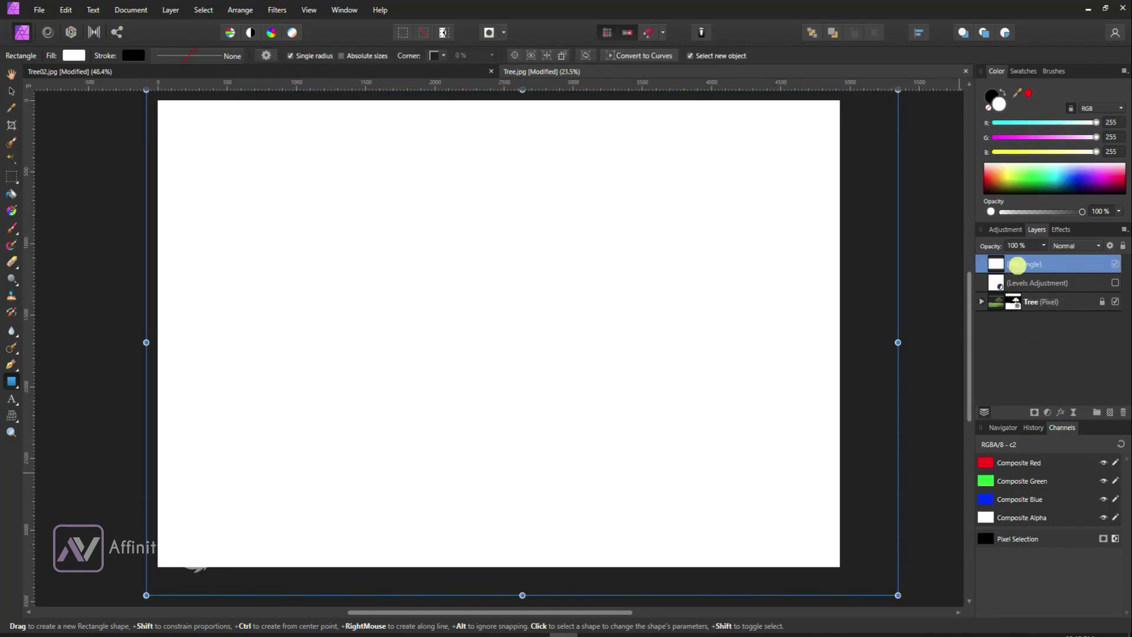
Step: Put Tree.jpg's white rectangle beneath the tree layer and toggle it to preview the cutout
drag(1017, 265, 1015, 303)
key(h)
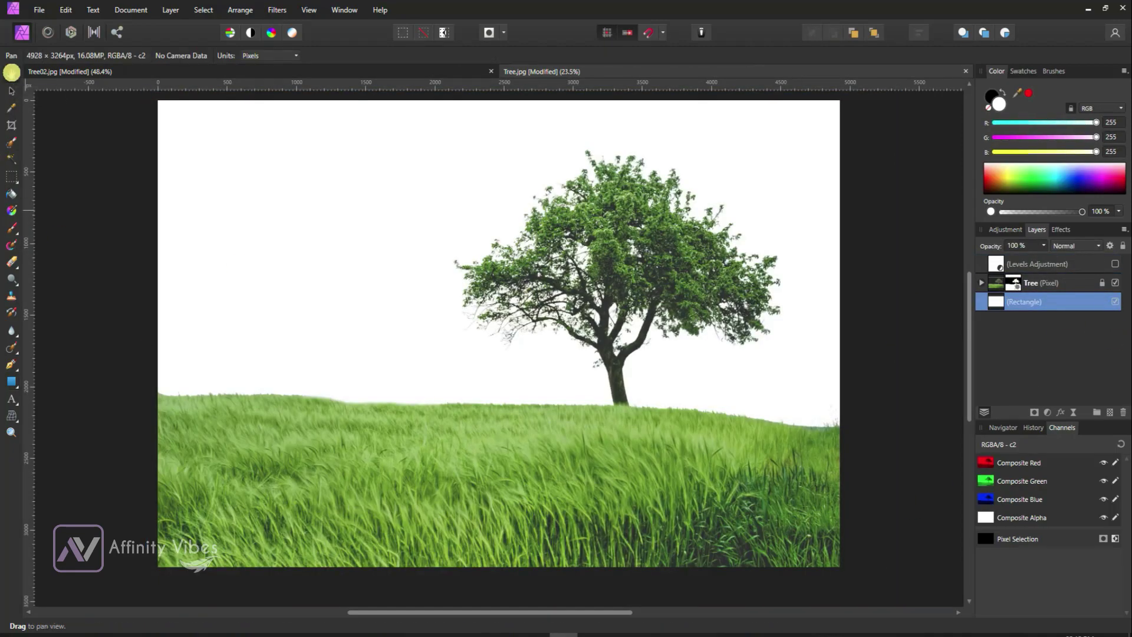
scroll(931, 195, up, 1)
click(1115, 302)
click(1116, 302)
click(1116, 302)
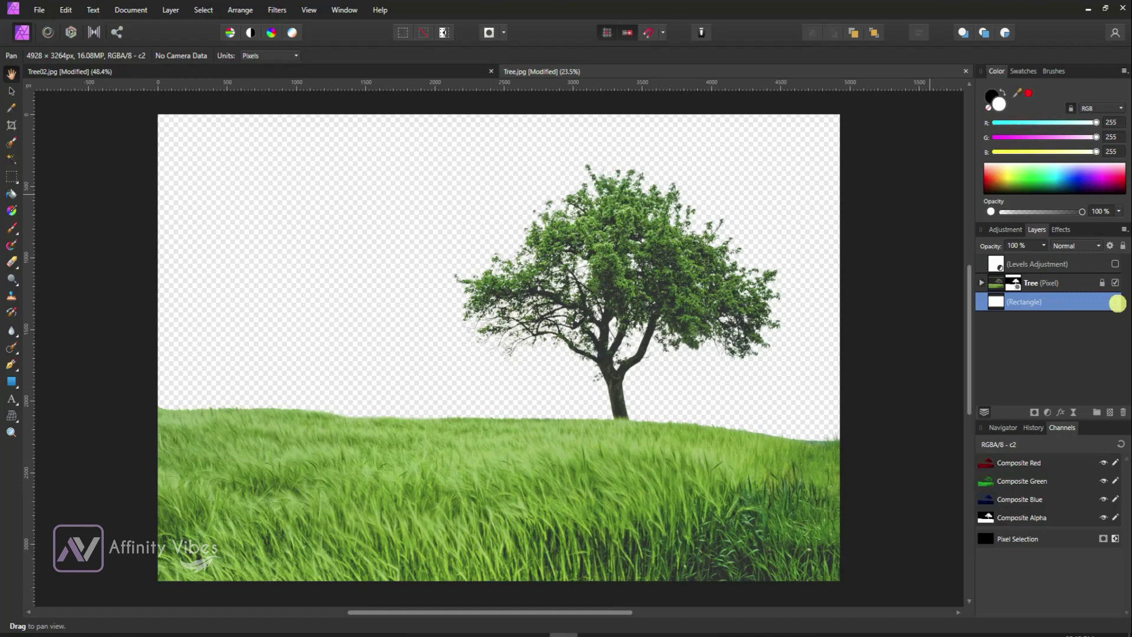
key(ctrl+equal)
key(ctrl+equal)
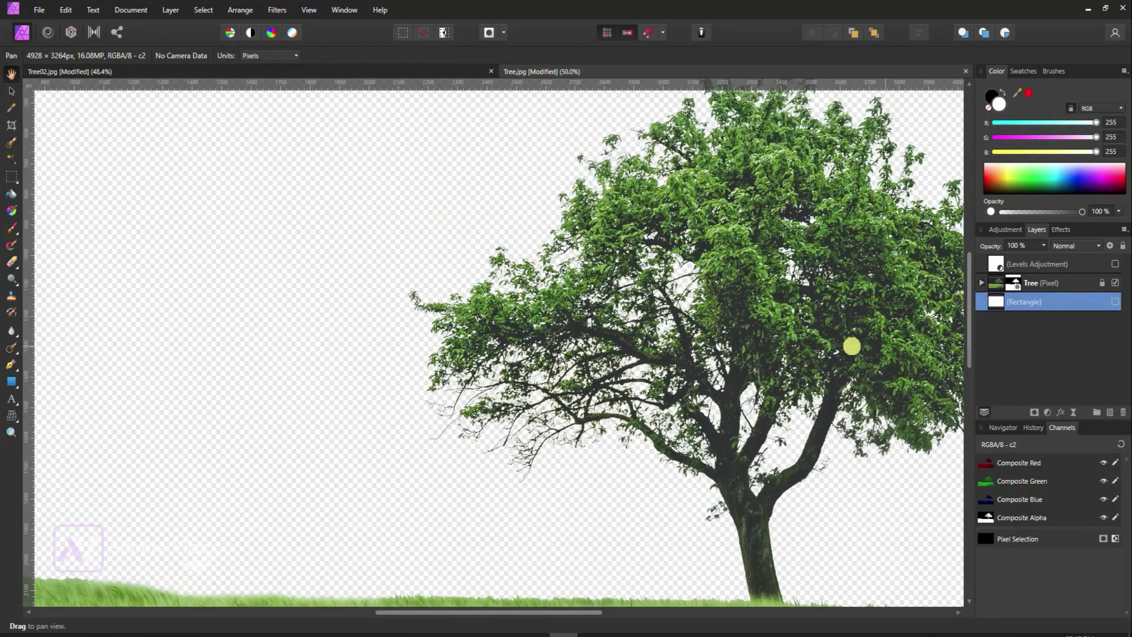
Step: In Tree02.jpg, draw a white full-canvas rectangle and send it below the tree layer
click(387, 67)
key(b)
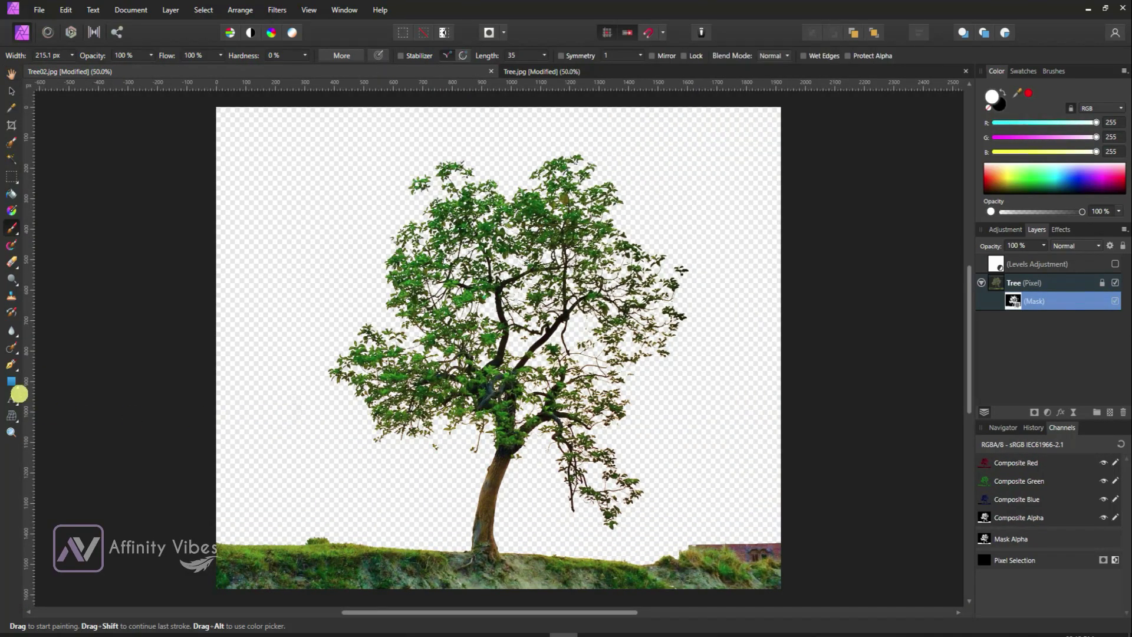
key(m)
drag(194, 95, 843, 596)
key(x)
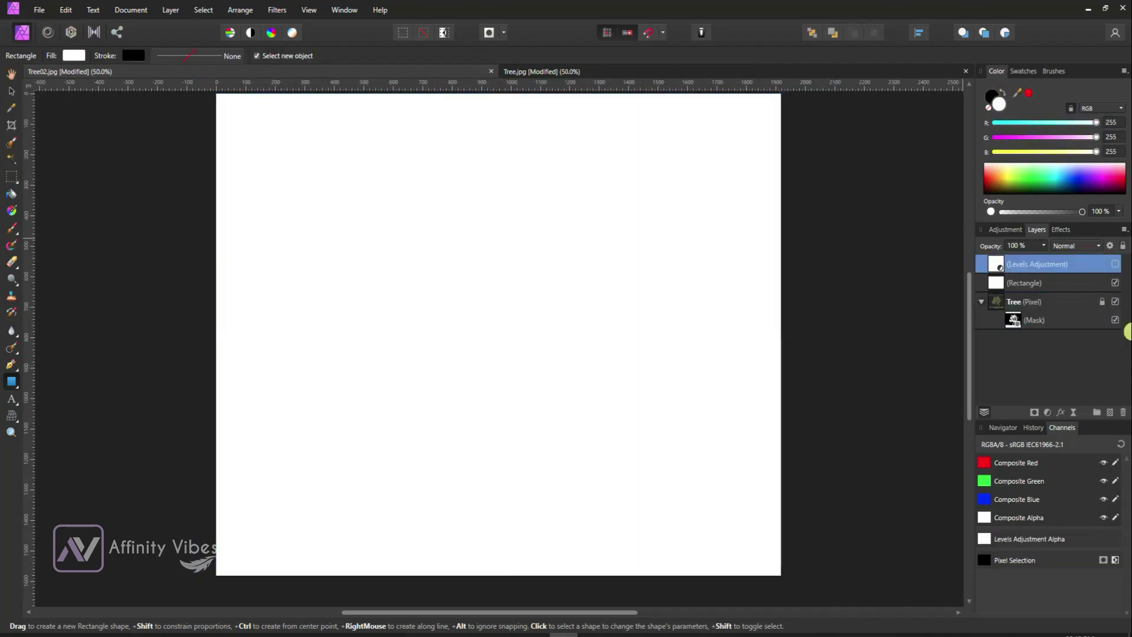
key(ctrl+shift+bracketleft)
Step: Toggle the white rectangle to compare the Tree02 cutout against white and transparency
click(1115, 320)
click(1115, 319)
key(h)
click(1115, 320)
click(1116, 320)
click(1115, 320)
key(ctrl+plus)
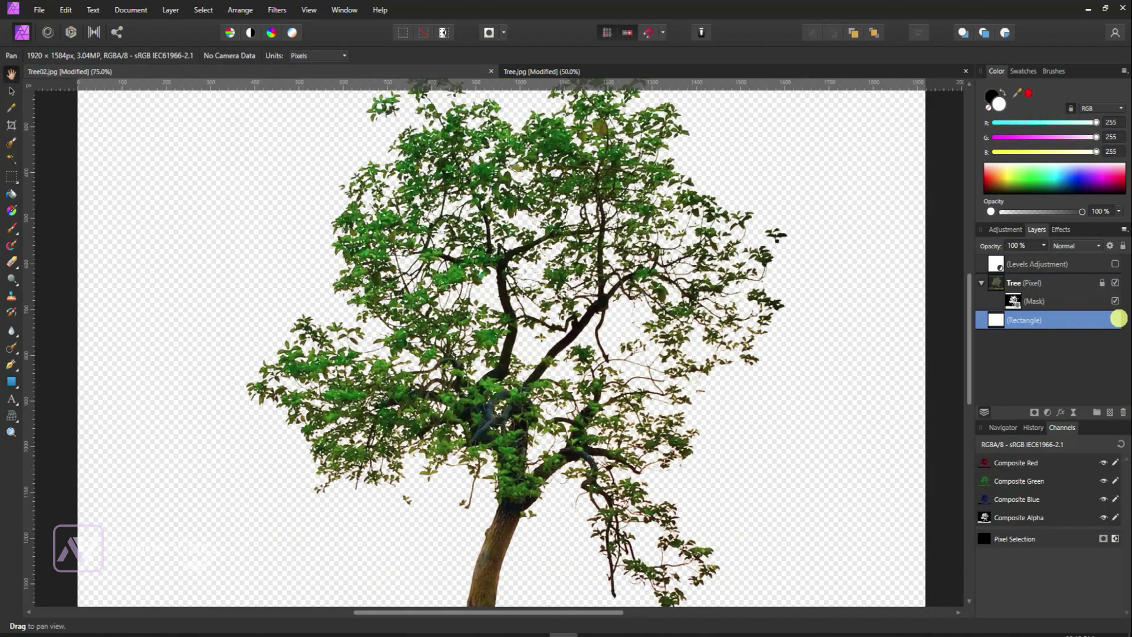
Step: Fit Tree.jpg in view and toggle its white background, leaving it hidden over transparency
click(556, 69)
key(ctrl+0)
click(1115, 302)
click(1115, 302)
click(1116, 301)
click(1116, 302)
click(1116, 301)
click(1116, 301)
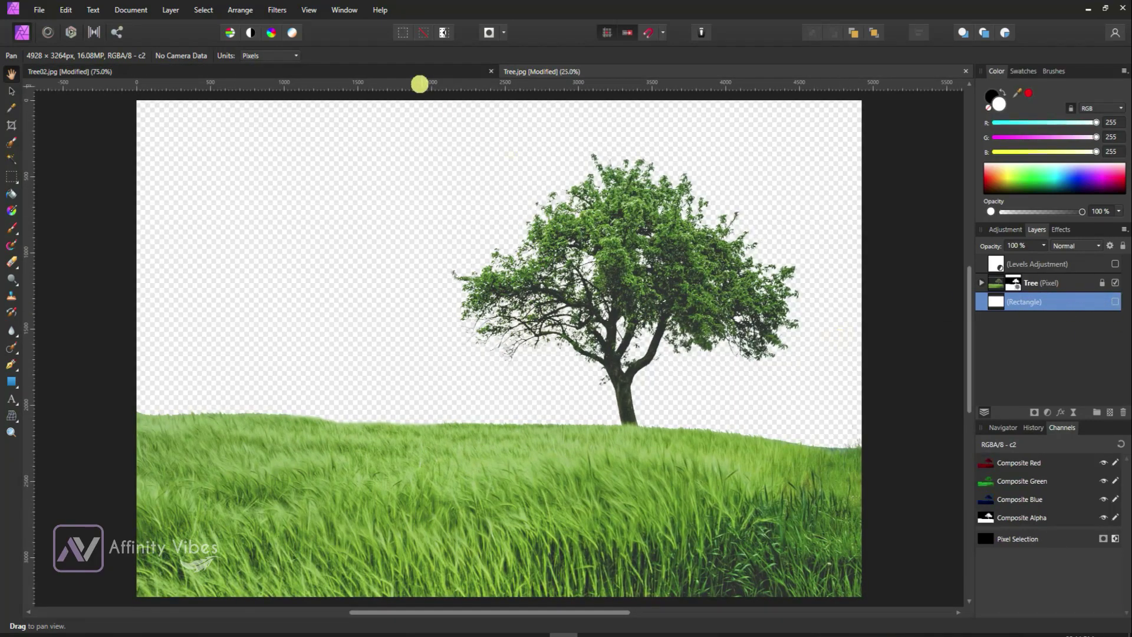
Step: Back in Tree02.jpg, zoom in on the tree's branches, then zoom out to the whole tree
click(377, 72)
key(ctrl+0)
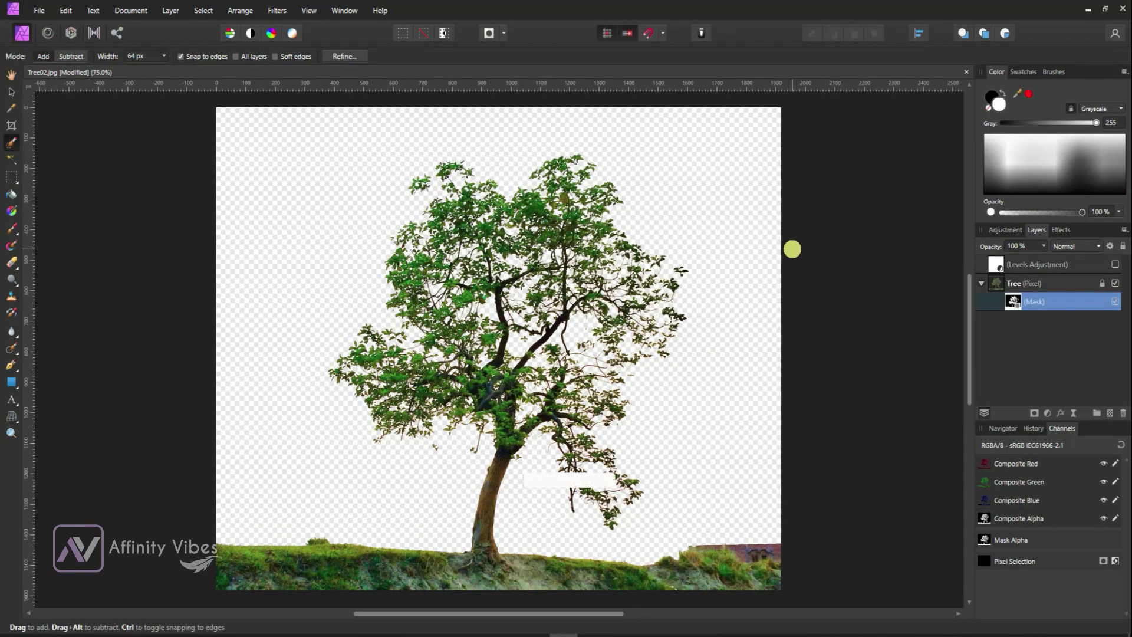
key(ctrl+plus)
key(ctrl+plus)
key(ctrl+plus)
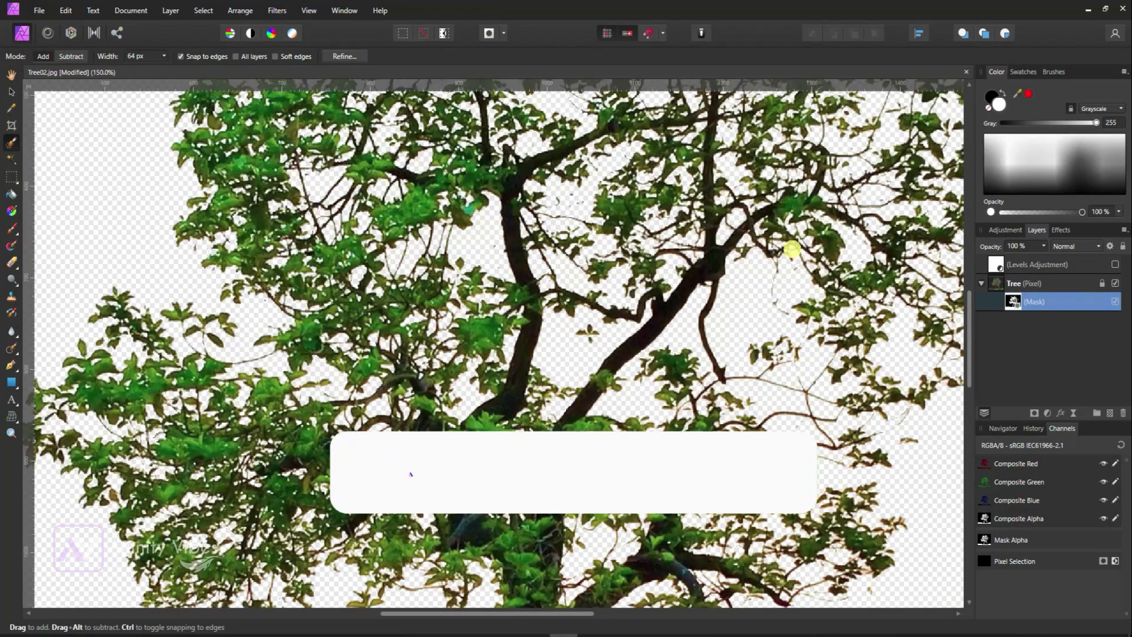
drag(969, 325, 963, 412)
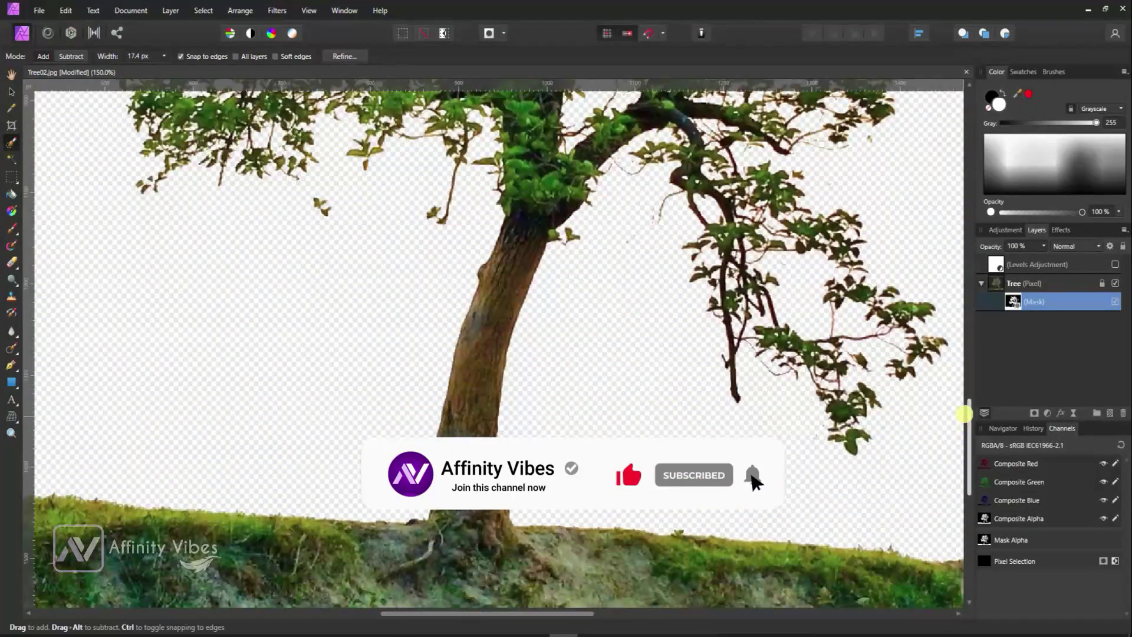
key(ctrl+0)
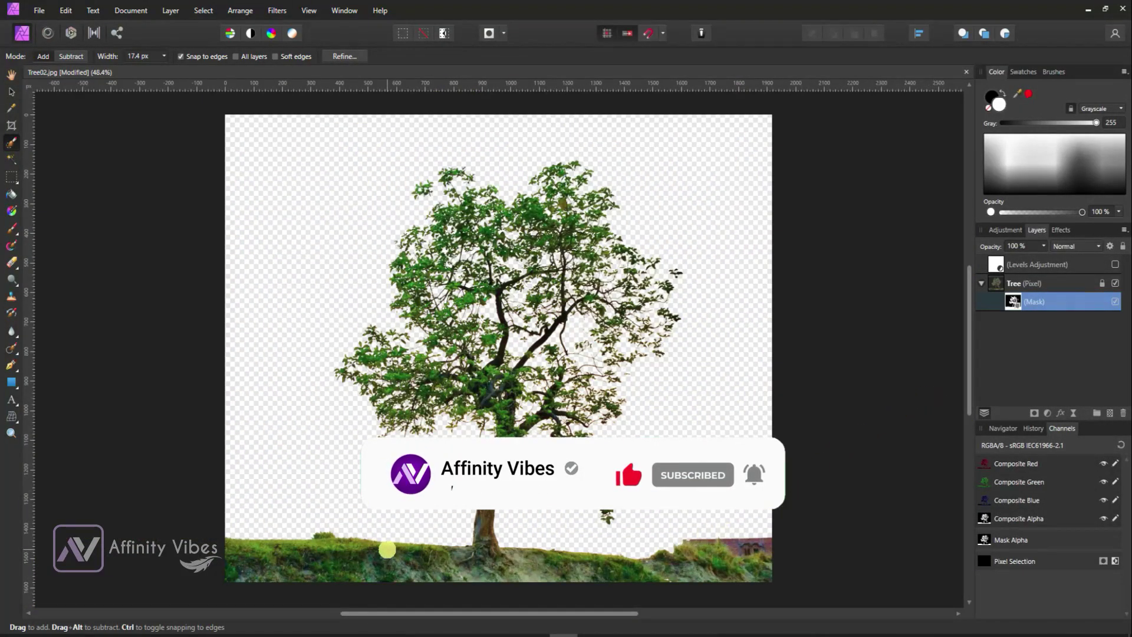
key(x)
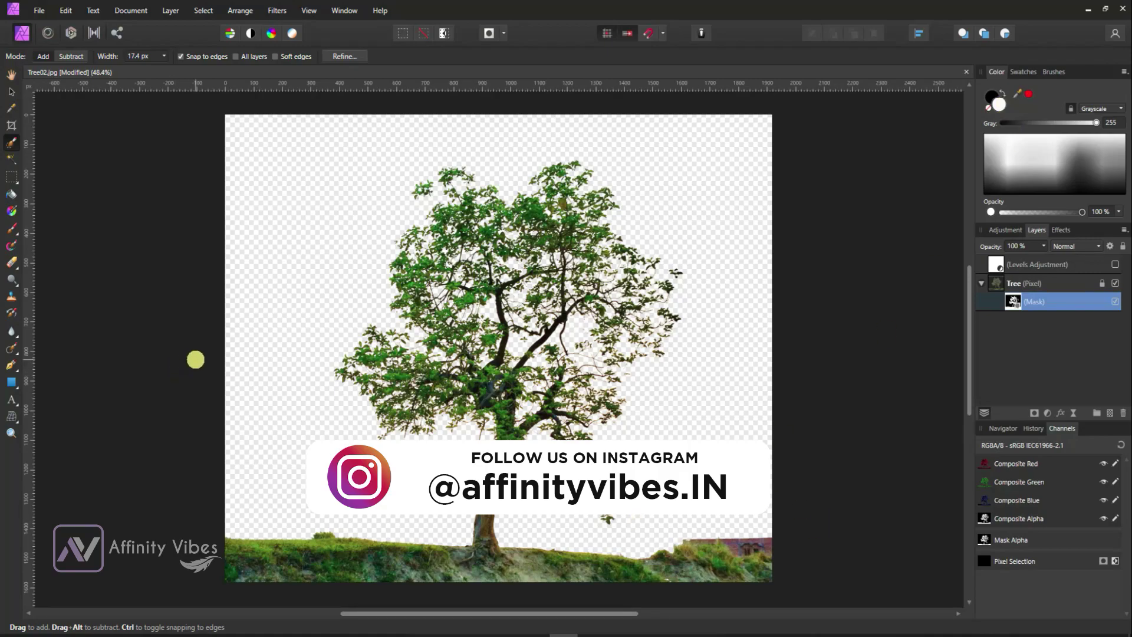
key(b)
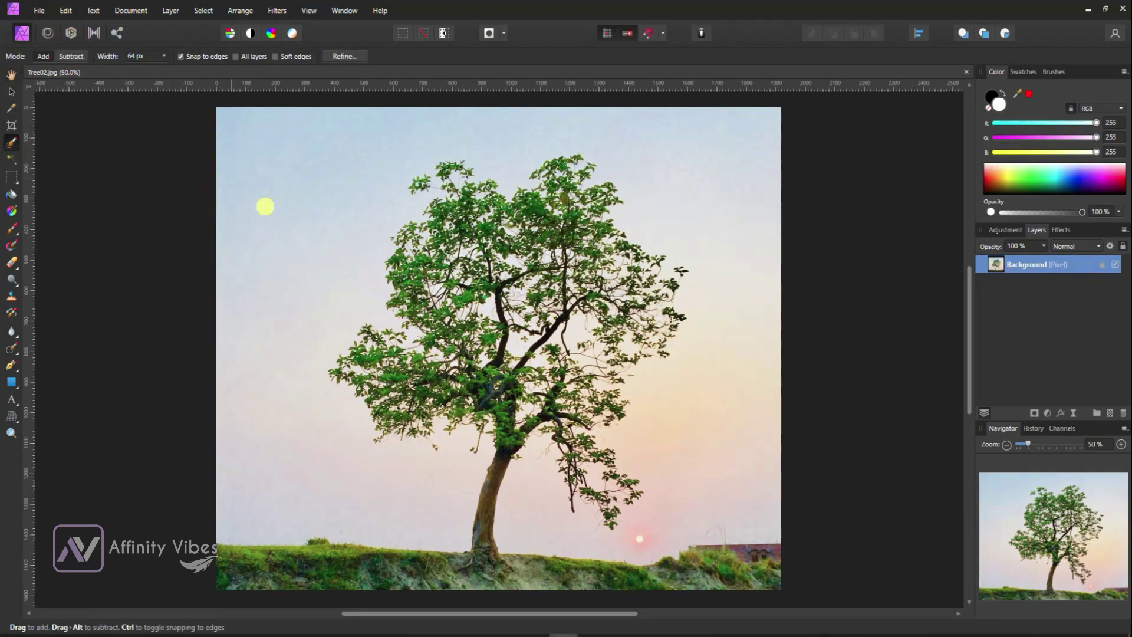
Step: Rename the Tree02 photo's Background pixel layer to 'Tree'
mouse_move(605, 345)
mouse_down()
mouse_move(614, 507)
mouse_move(480, 545)
mouse_move(593, 303)
mouse_move(506, 210)
mouse_move(547, 194)
mouse_move(609, 271)
mouse_up()
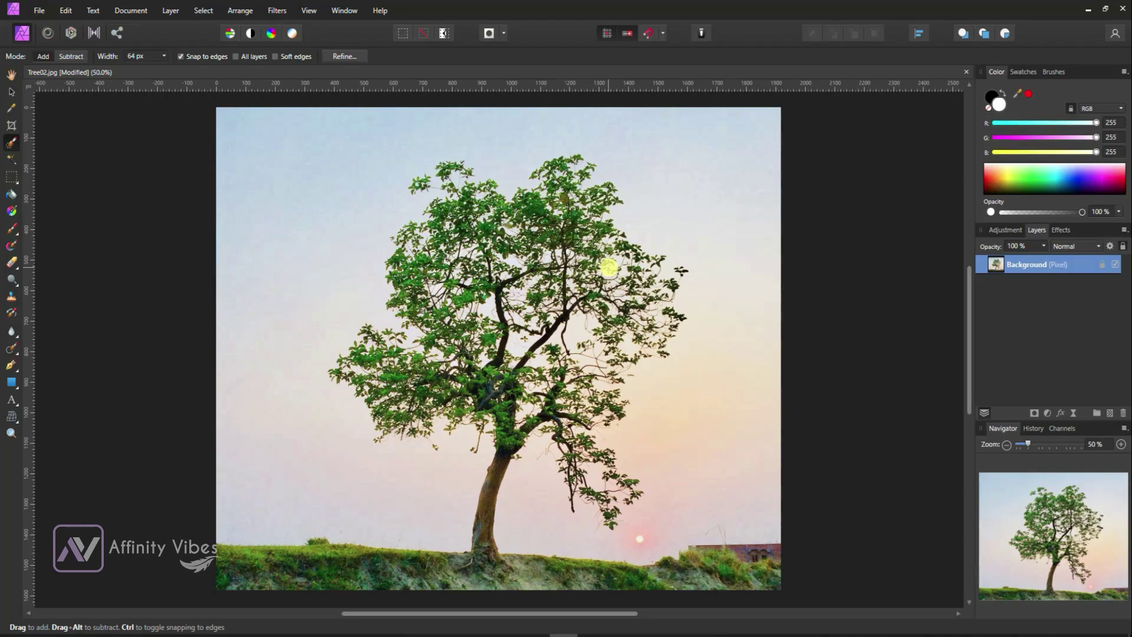
double_click(1022, 265)
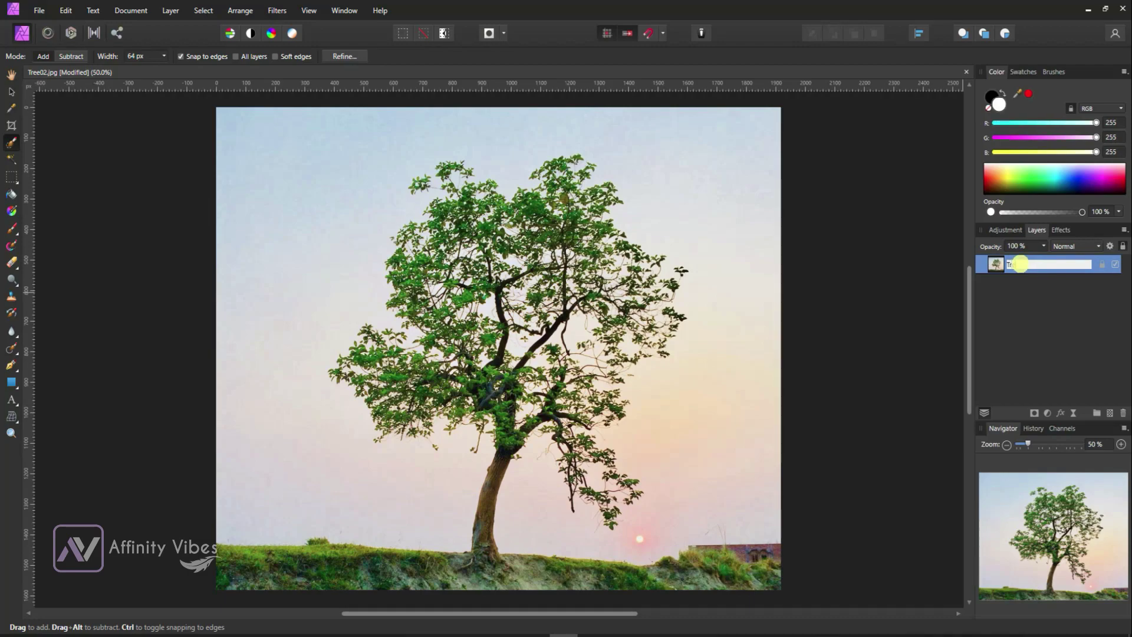
key(Return)
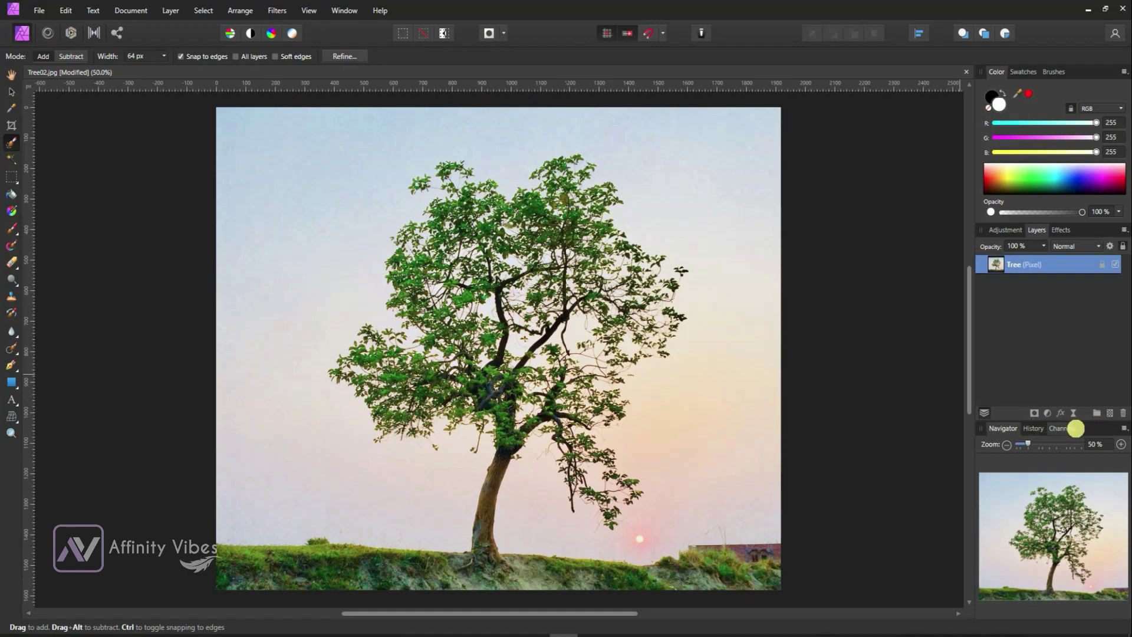
Step: Isolate the Composite Blue channel as a greyscale view and bring up the Adjustments list
click(1076, 429)
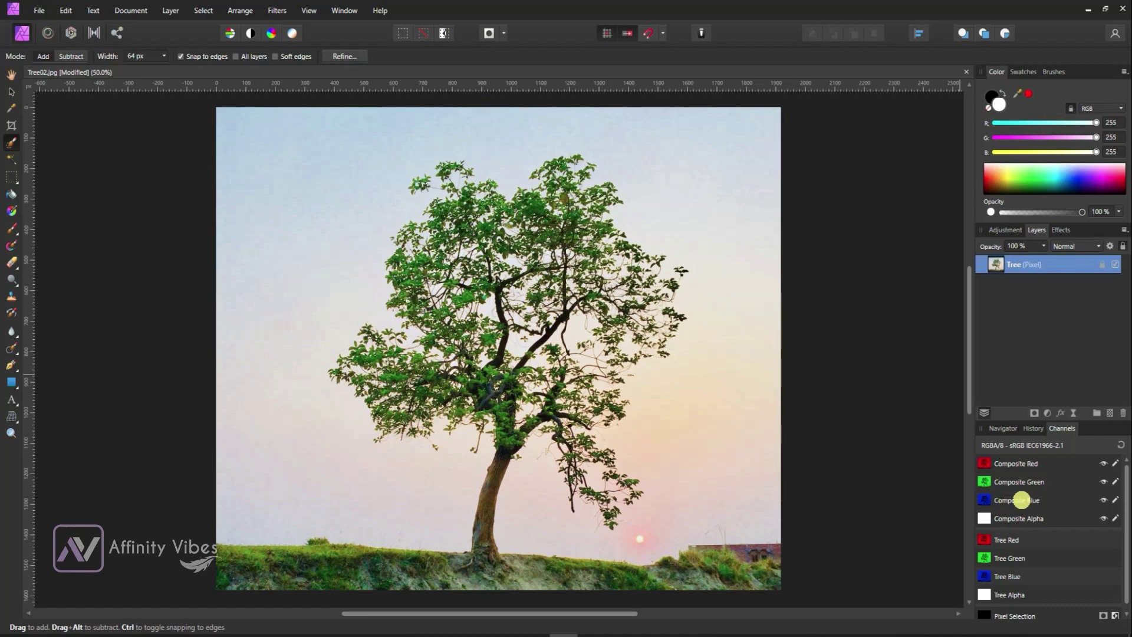
alt+click(1037, 498)
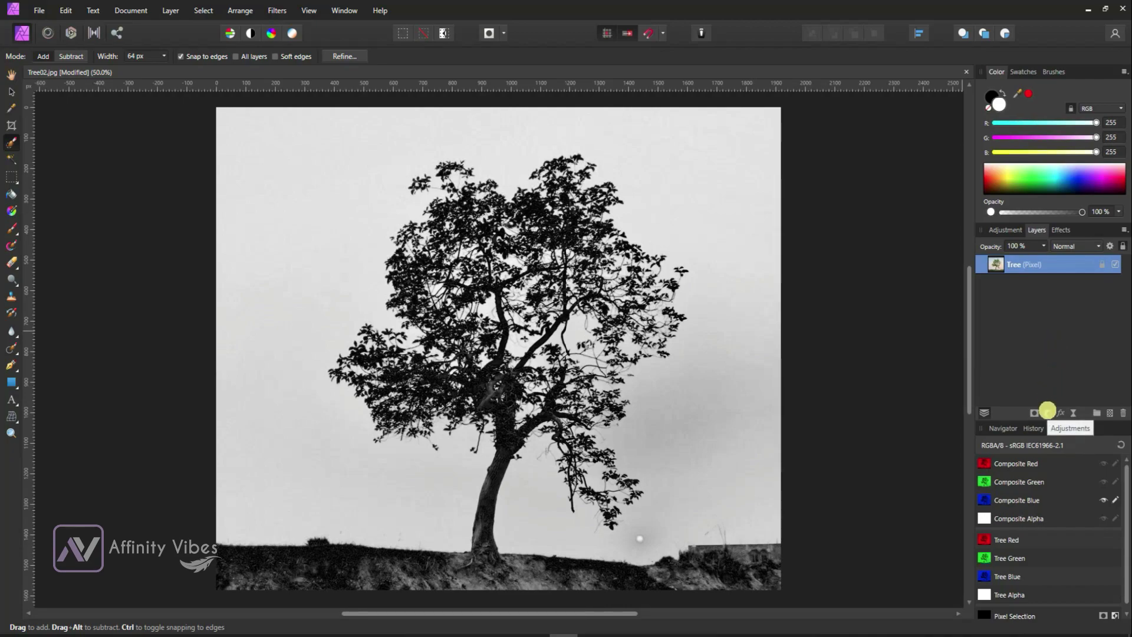
click(1048, 411)
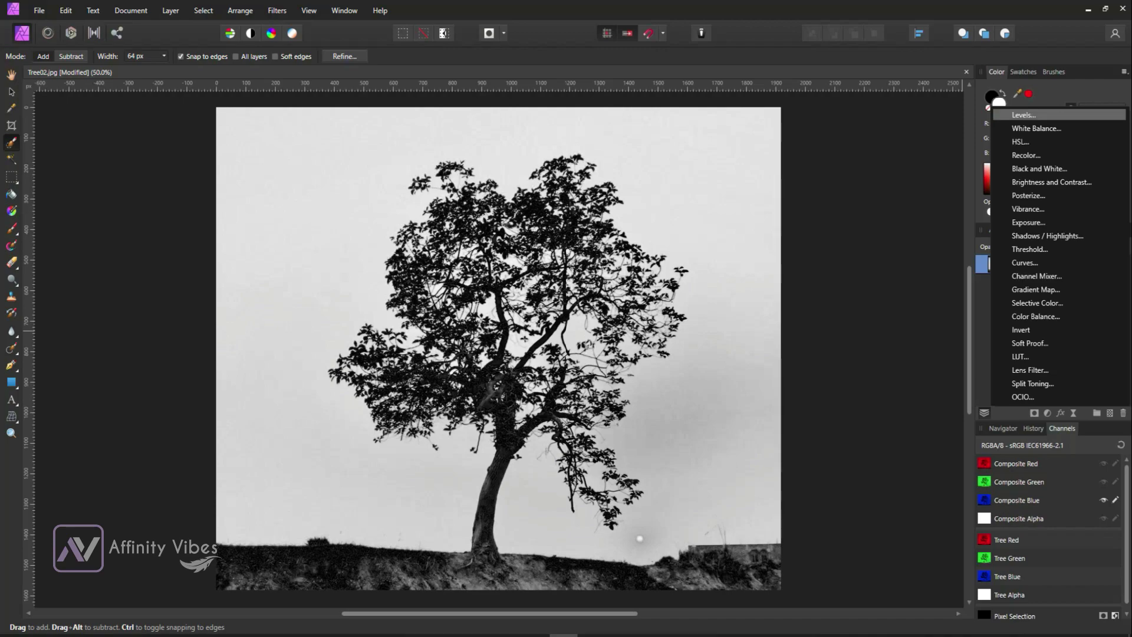
Step: Add a Levels adjustment with black level 67% and white level 55%, turning the tree white
click(1024, 115)
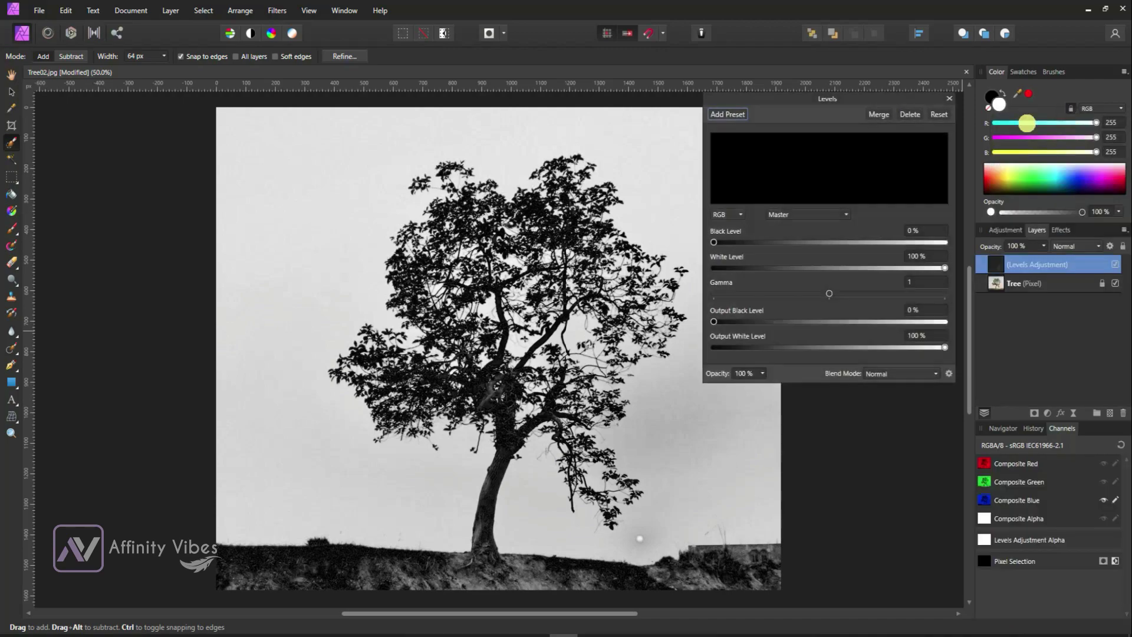
drag(826, 102, 816, 119)
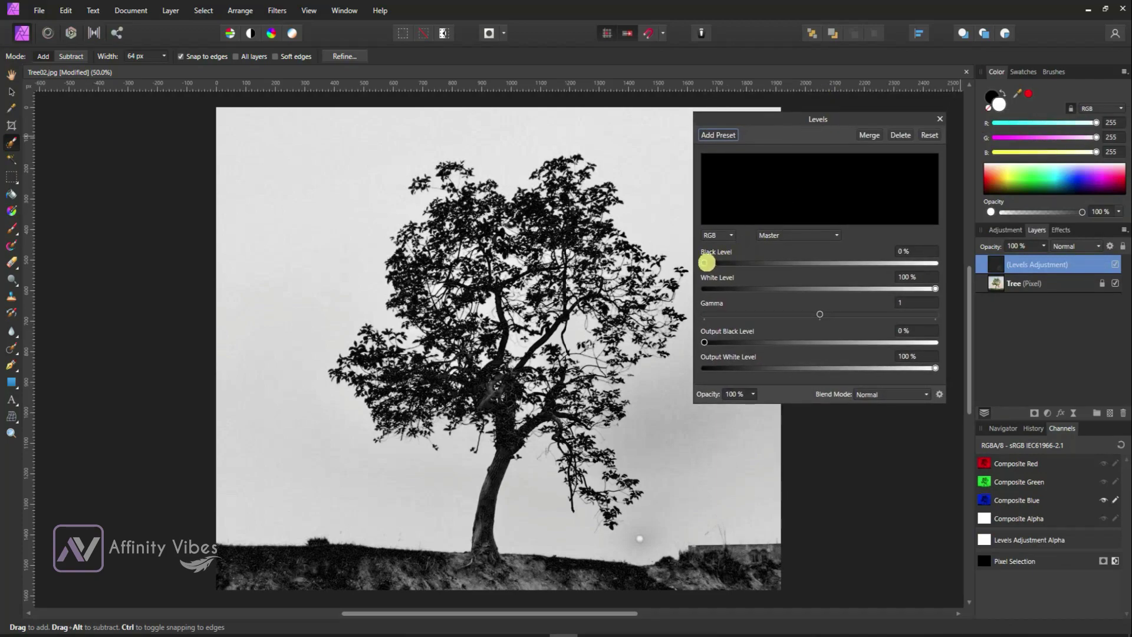
drag(708, 262, 799, 262)
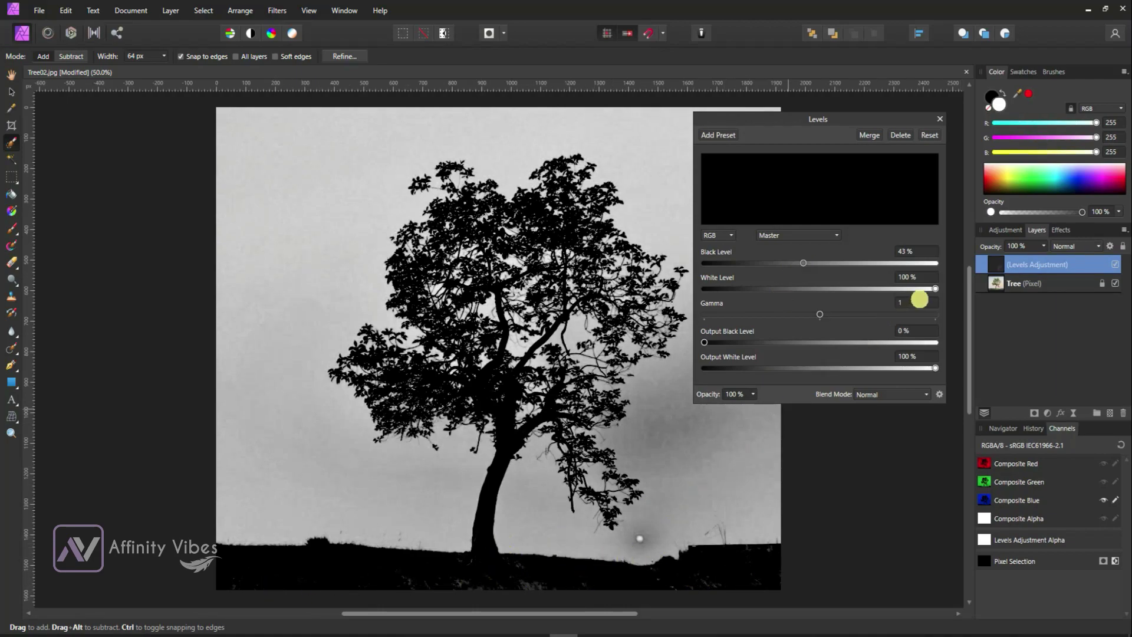
drag(936, 288, 897, 281)
drag(748, 124, 226, 134)
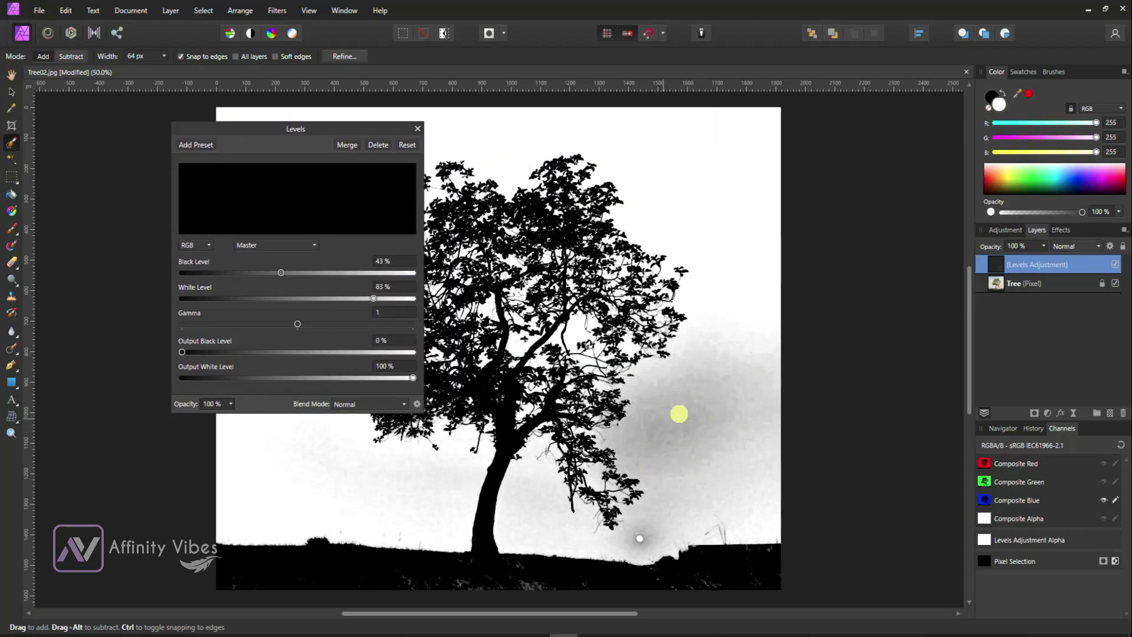
drag(375, 299, 337, 271)
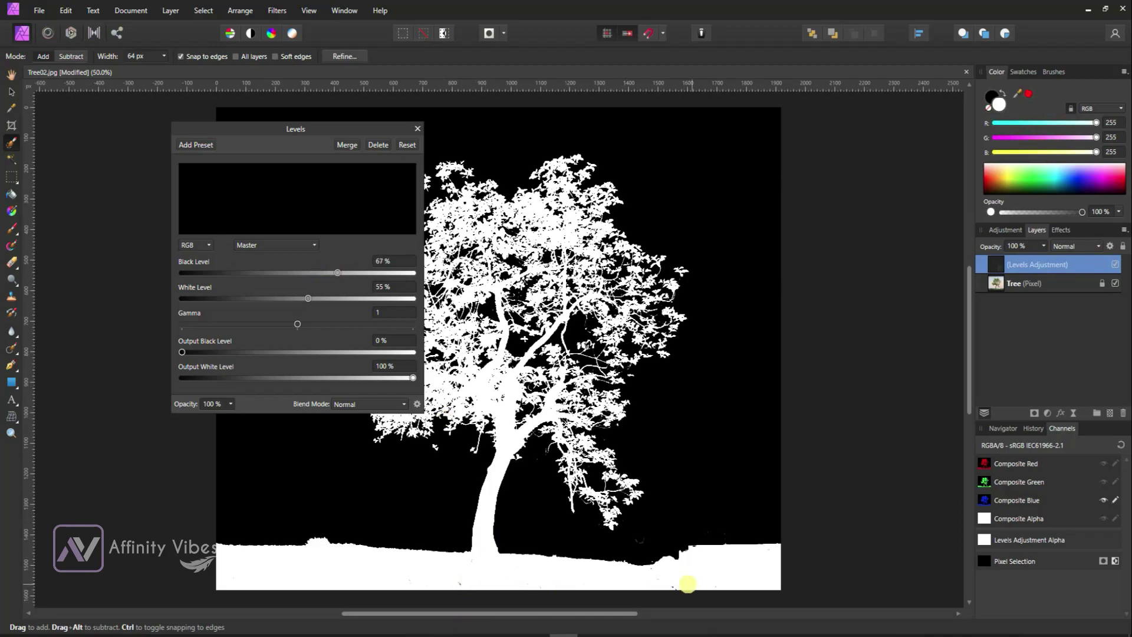
Step: Fine-tune Levels to black 63% and white 58%, then close the Levels settings
drag(305, 299, 328, 273)
drag(288, 126, 200, 136)
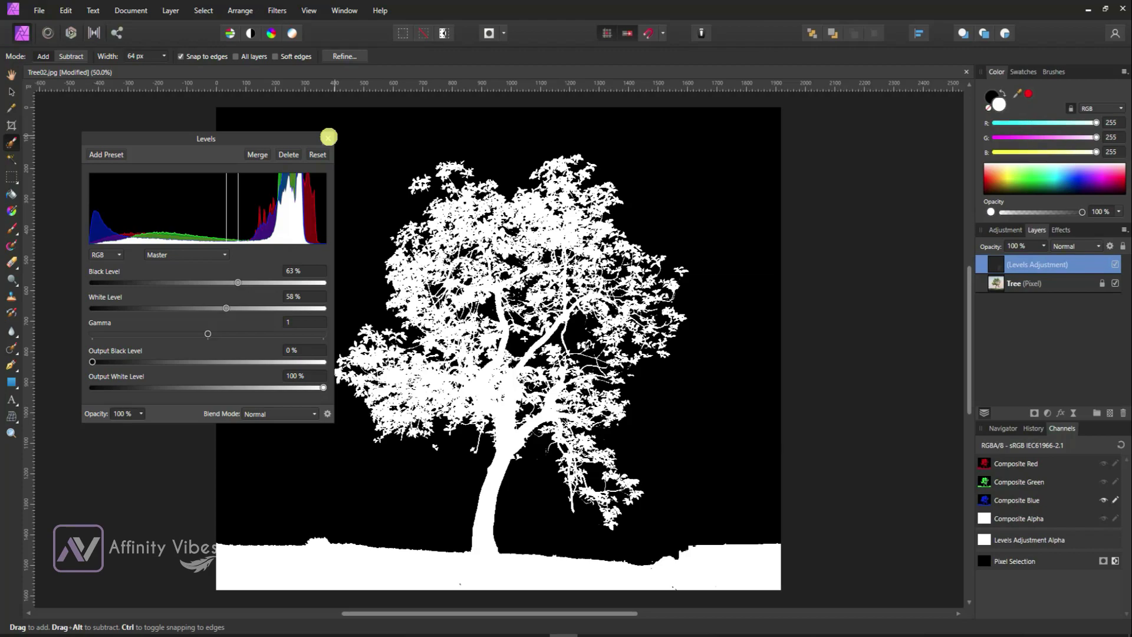
click(329, 137)
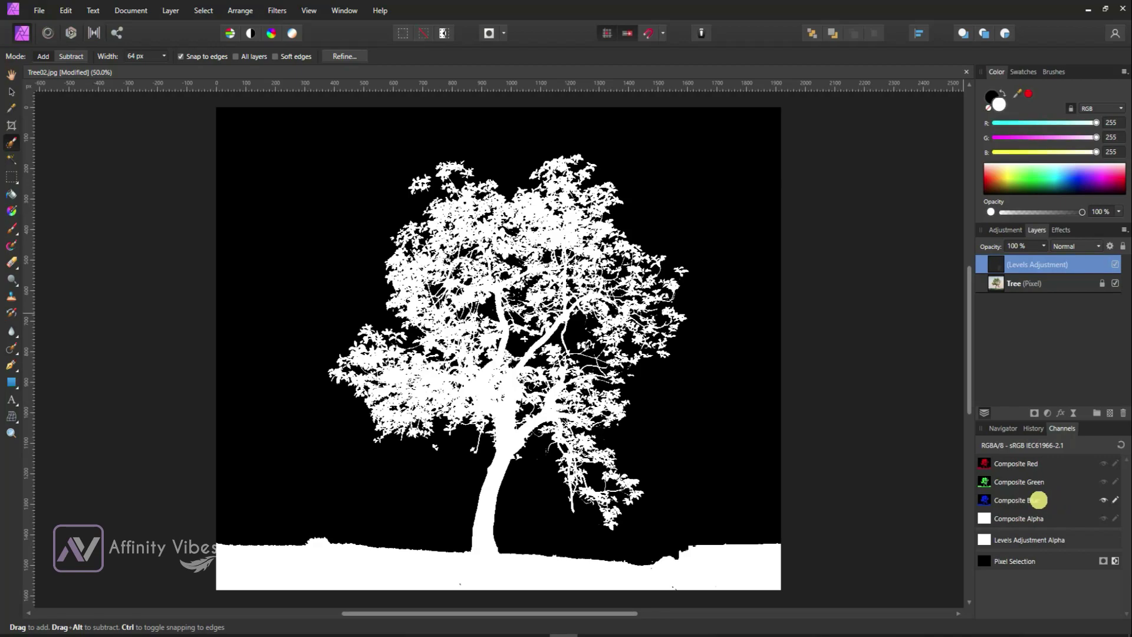
Step: Add the Composite Blue channel's white areas to the pixel selection and select the Tree layer
right_click(1039, 500)
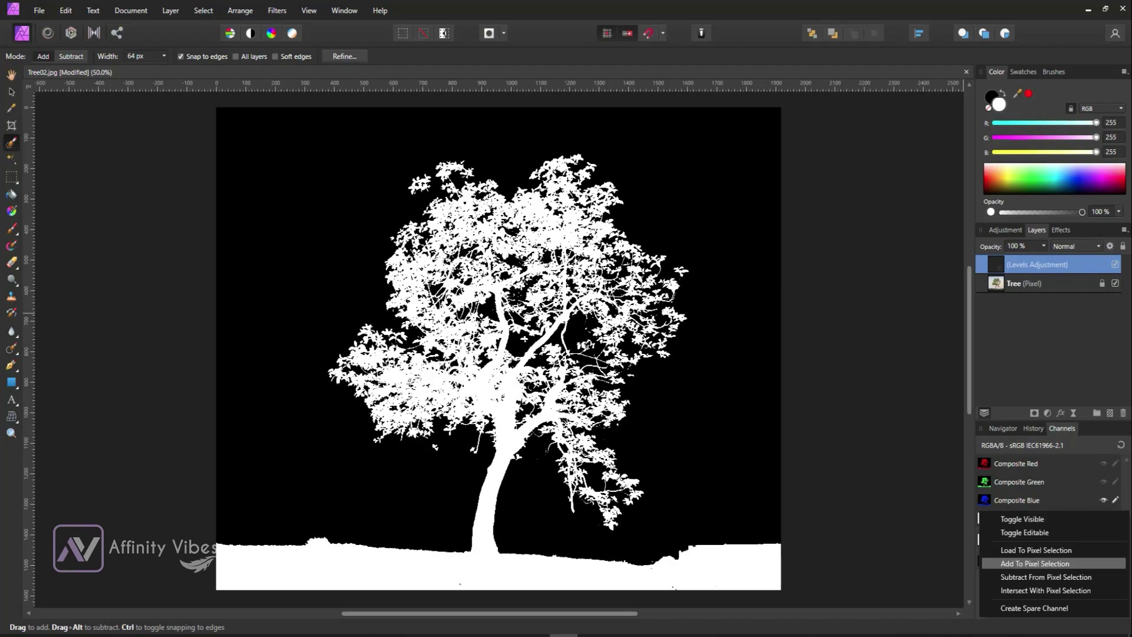
click(1035, 564)
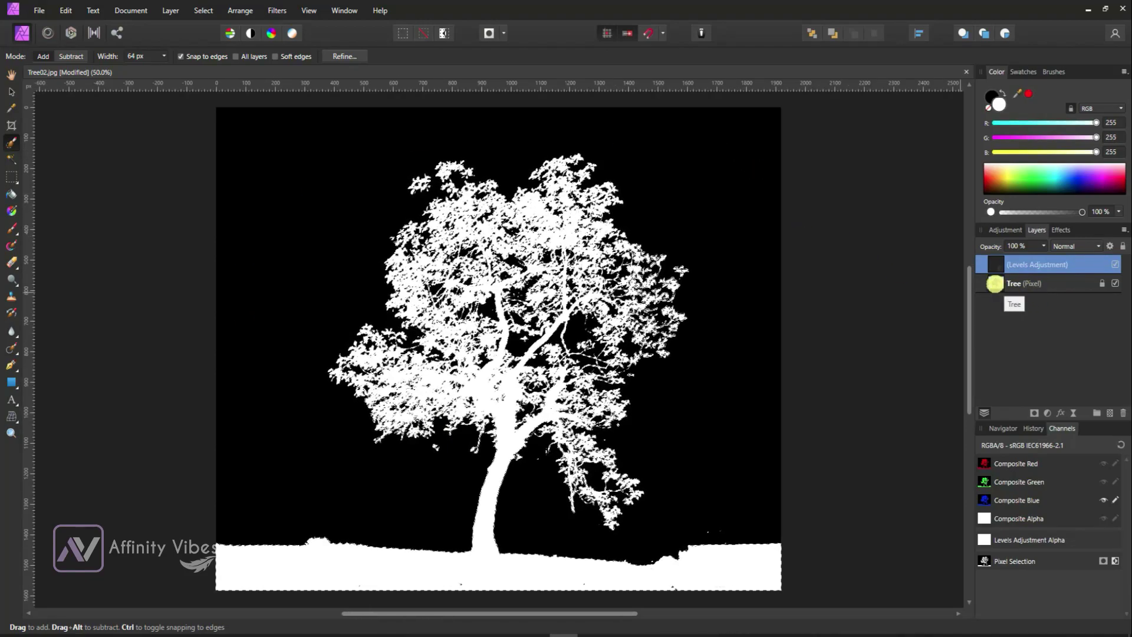
click(1055, 284)
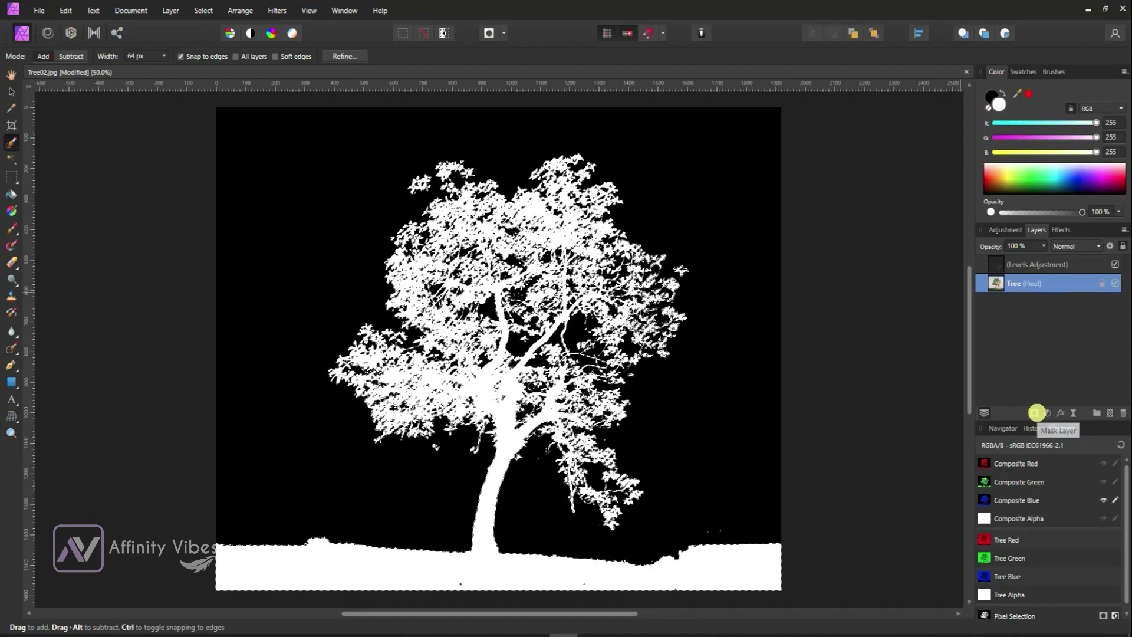
Step: Mask the Tree layer with the blue-channel selection and hide the Levels adjustment
click(1037, 413)
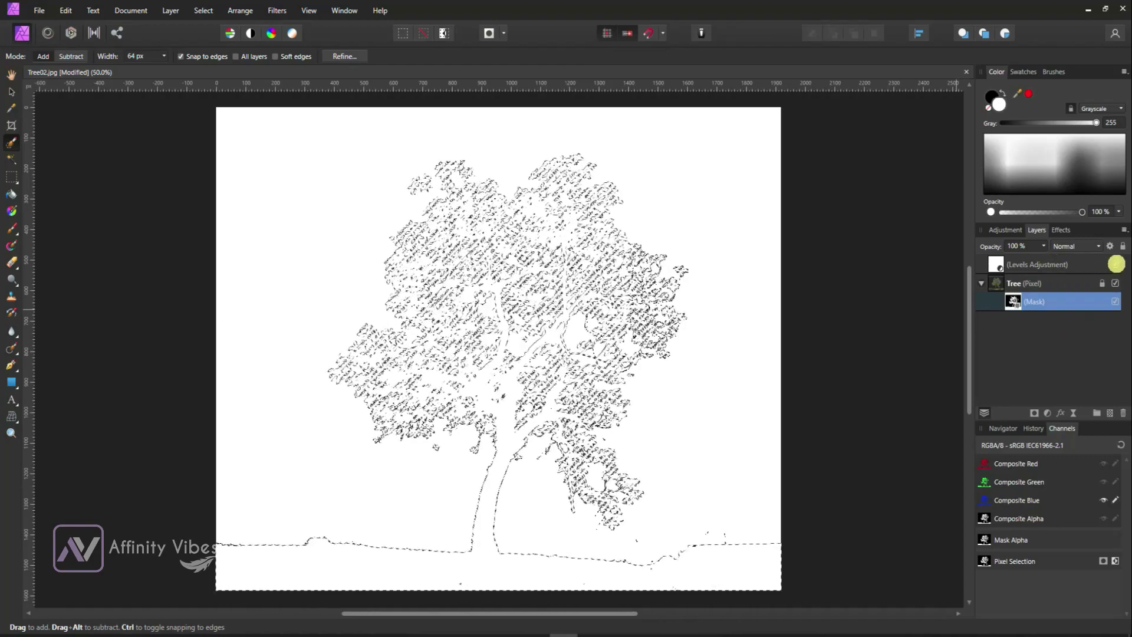
click(1117, 265)
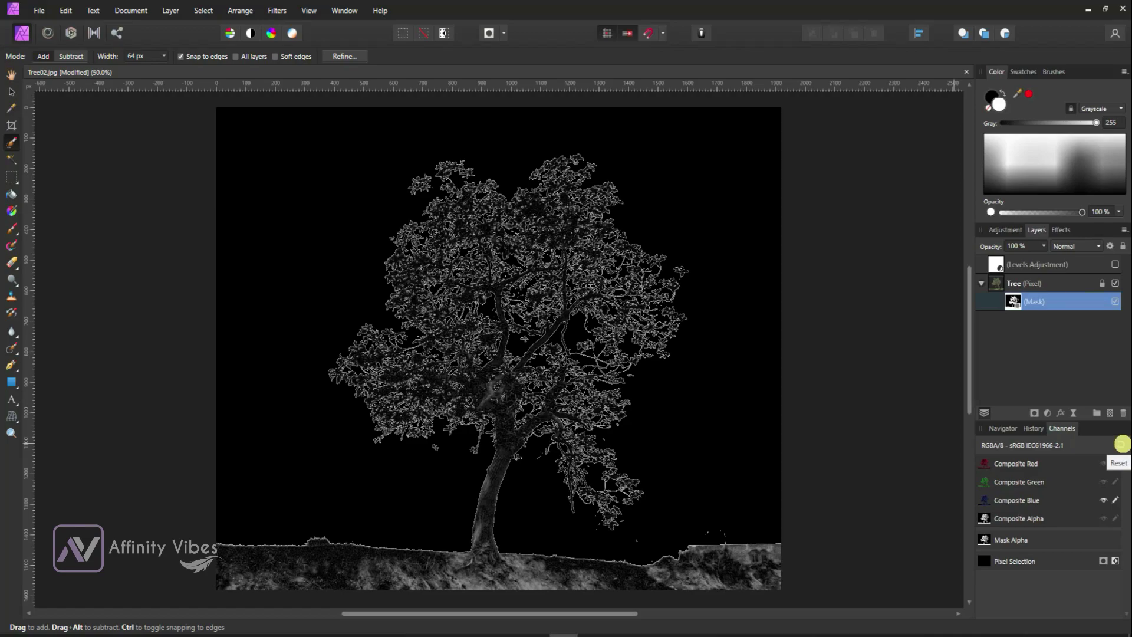
Step: Restore the full-colour channel view and zoom to 150% on the tree's leafy edges
click(1123, 444)
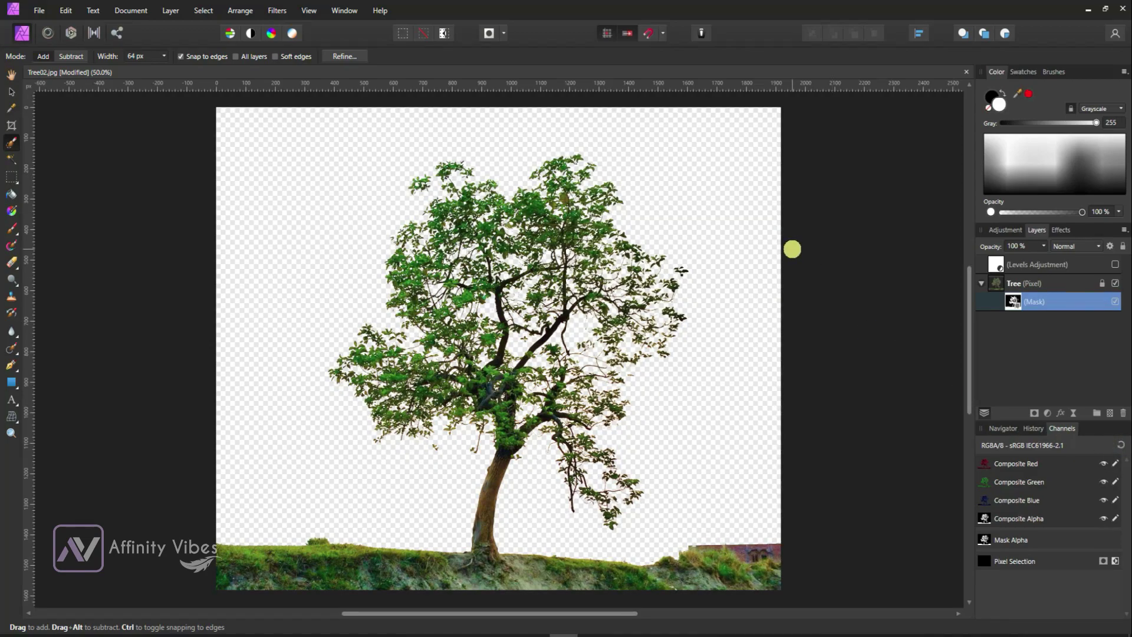
key(ctrl+1)
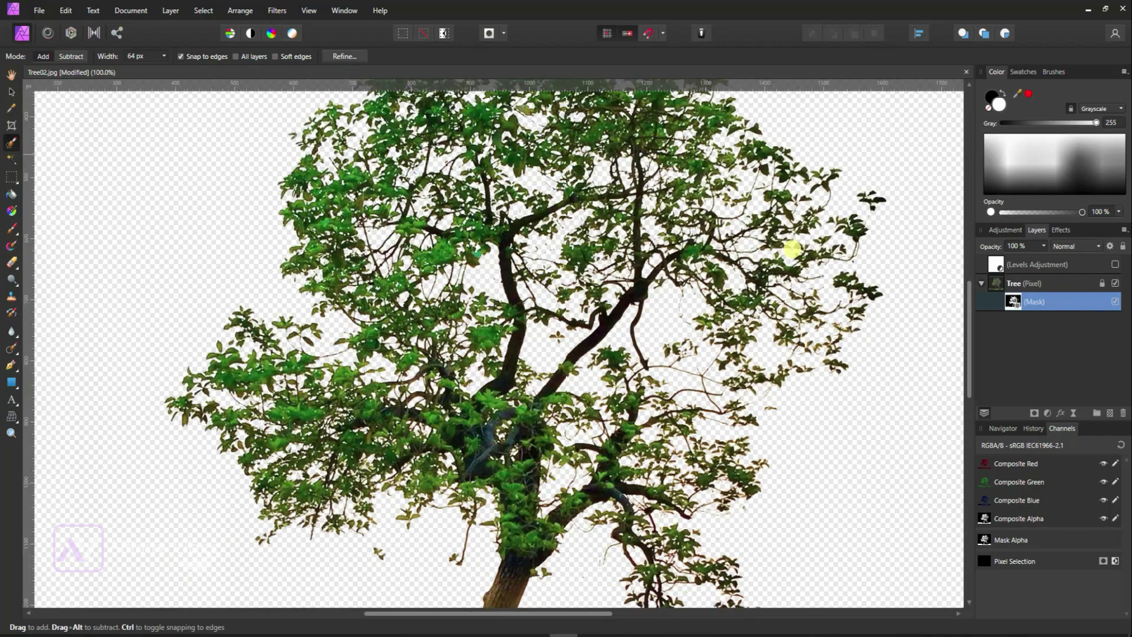
key(ctrl+0)
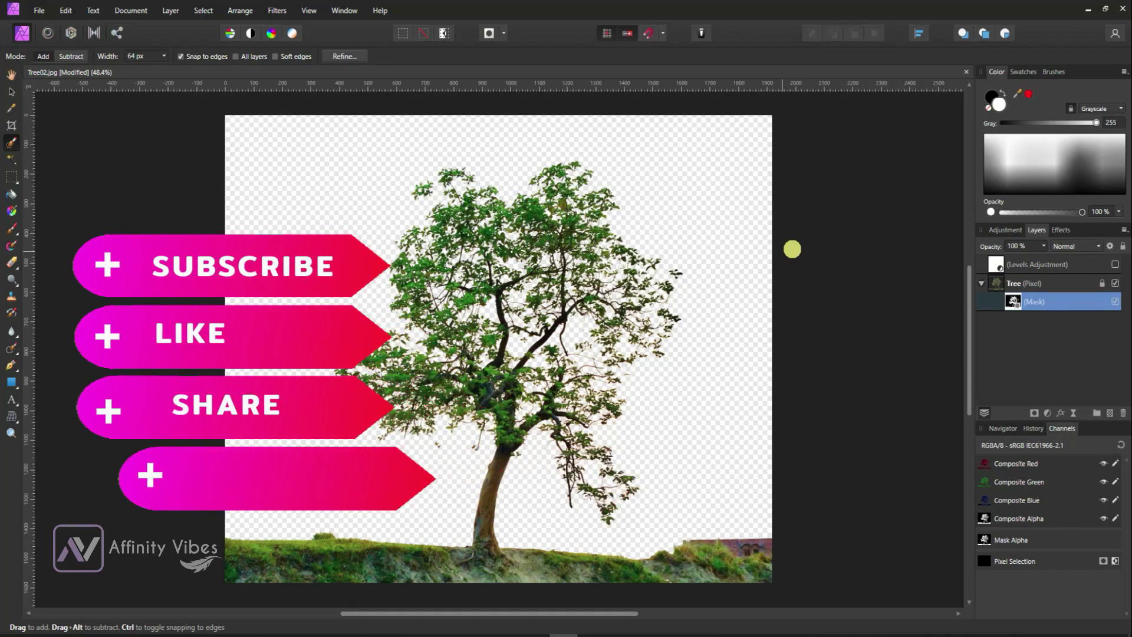
key(ctrl+plus)
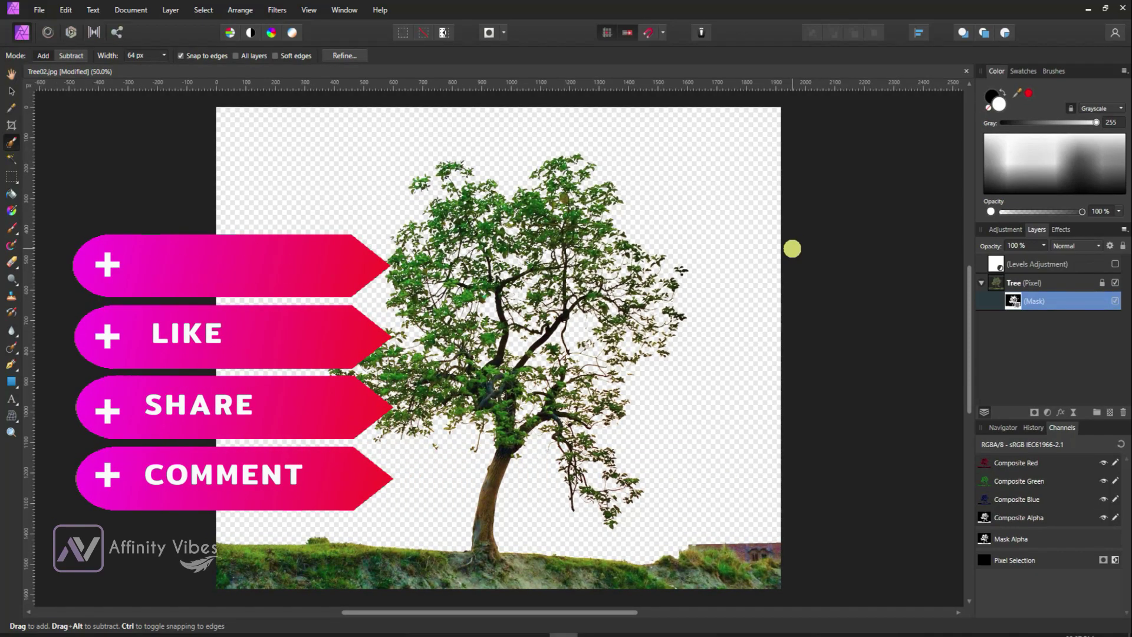
key(ctrl+1)
key(ctrl+plus)
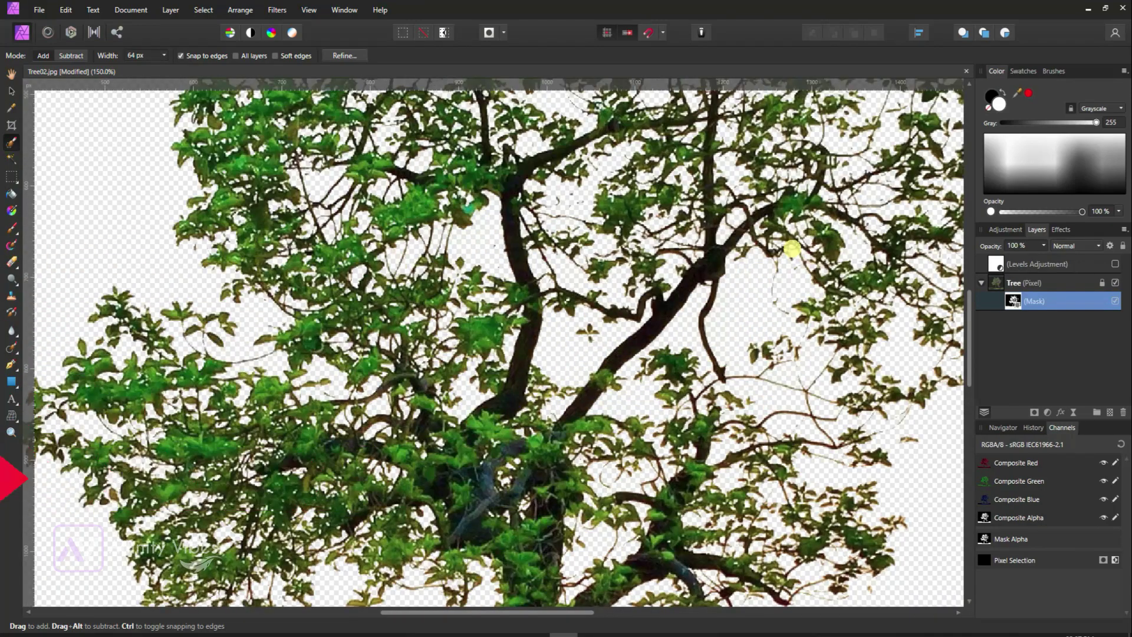